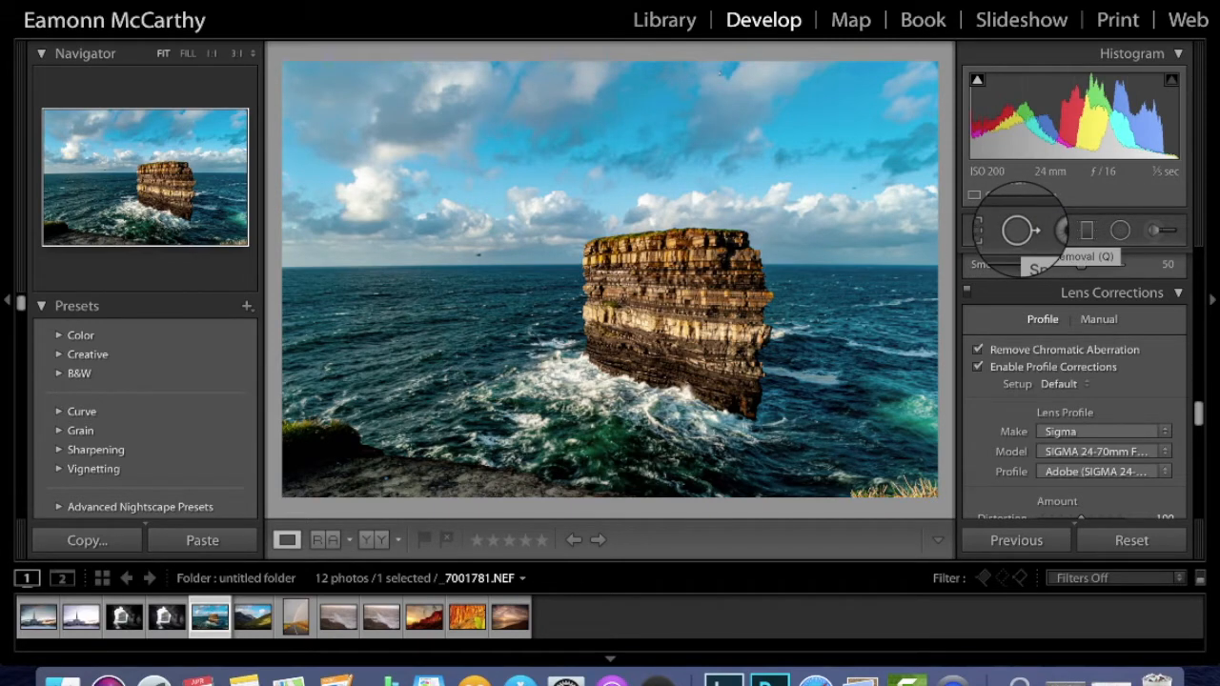
# Select the Spot Removal tool in Heal mode with Visualize Spots turned off.
pyautogui.click(1018, 230)
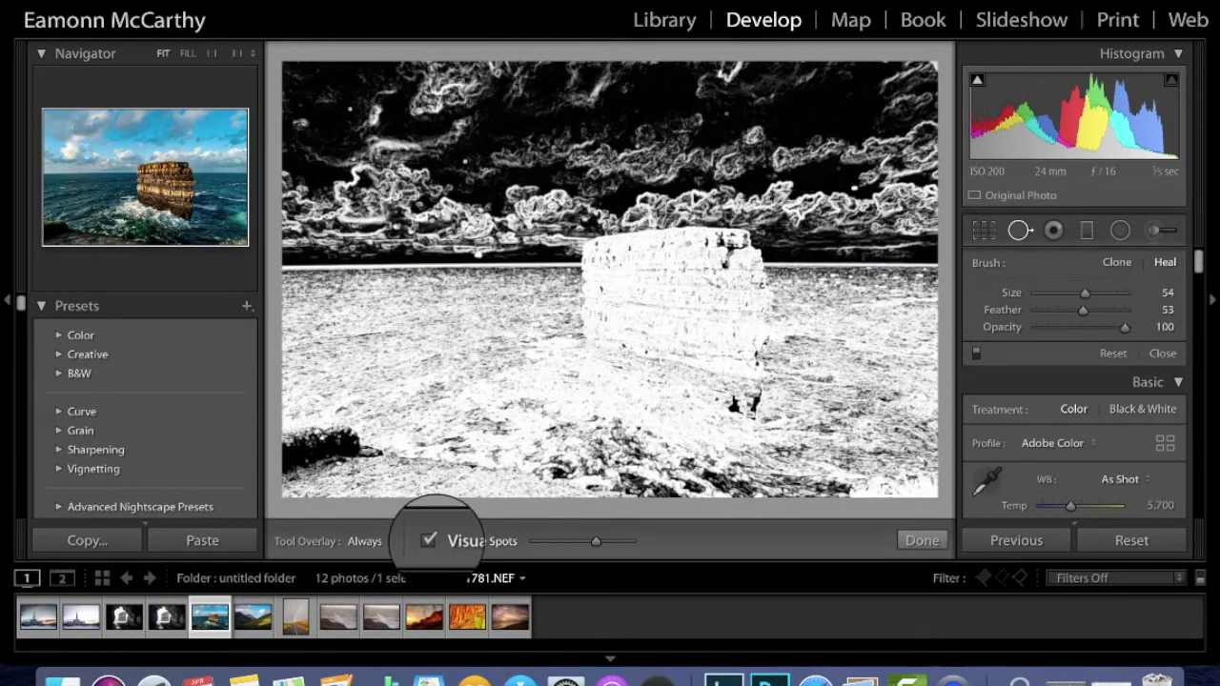
pyautogui.click(429, 540)
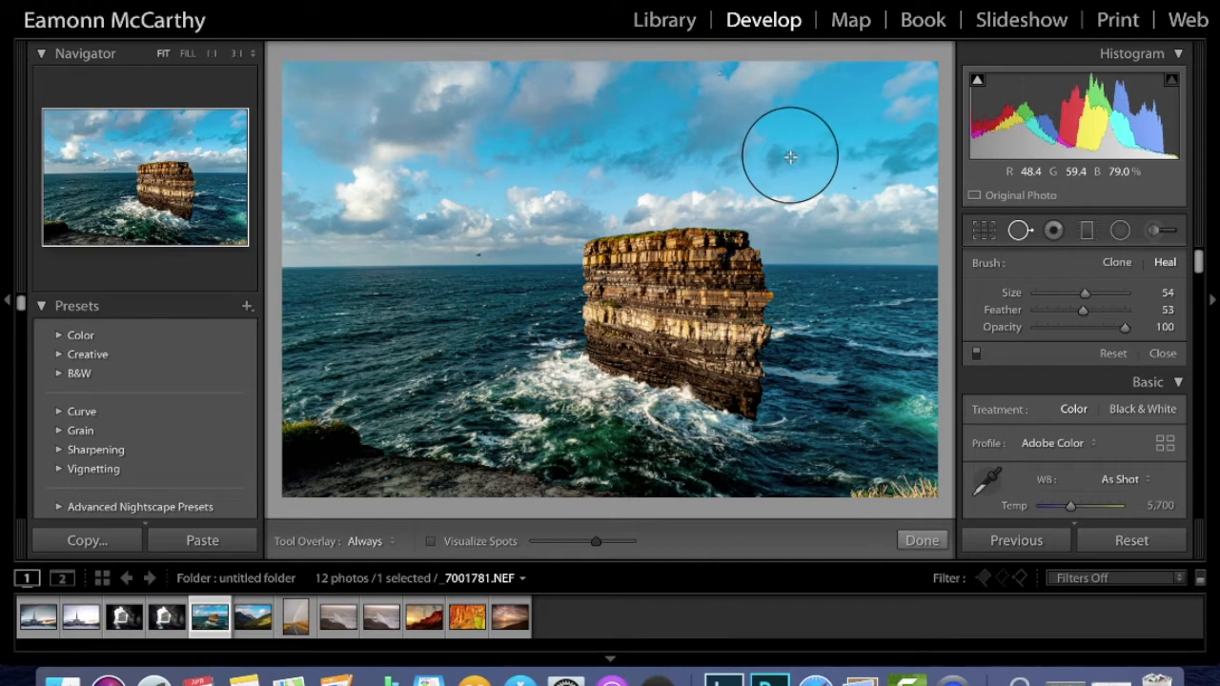
pyautogui.scroll(3, 790, 158)
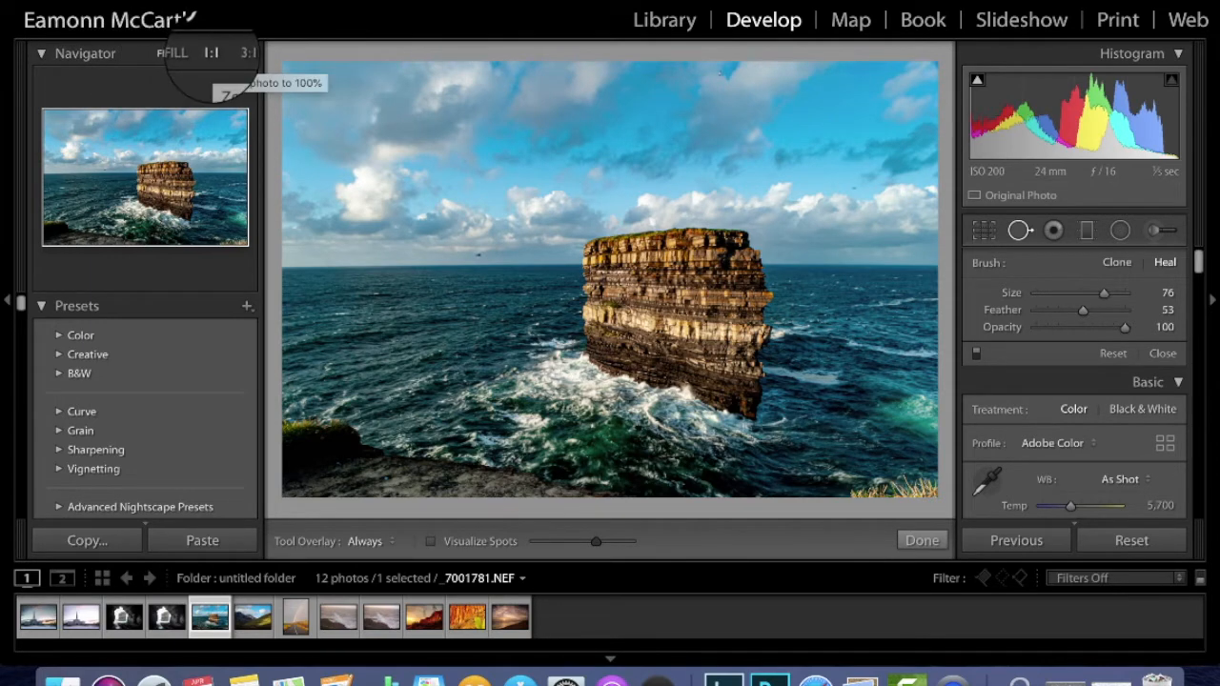
# Zoom to 1:1 and pan across several patches of sky above the sea stack.
pyautogui.click(211, 54)
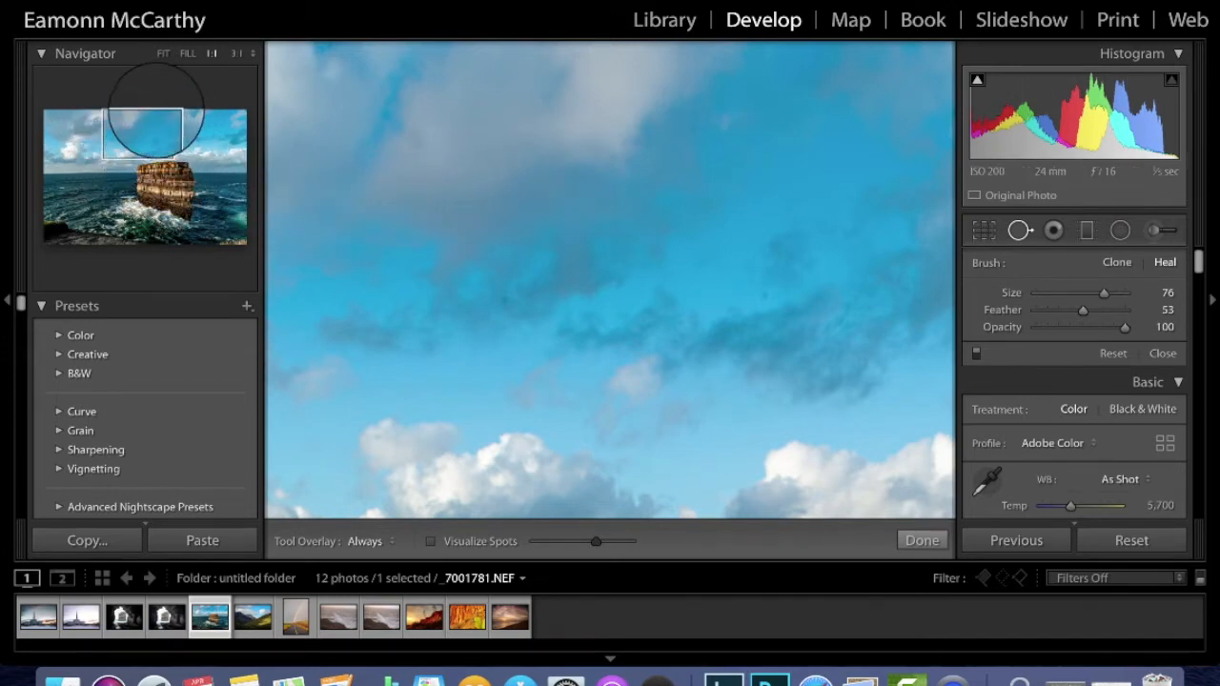
pyautogui.moveTo(114, 115); pyautogui.dragTo(220, 148)
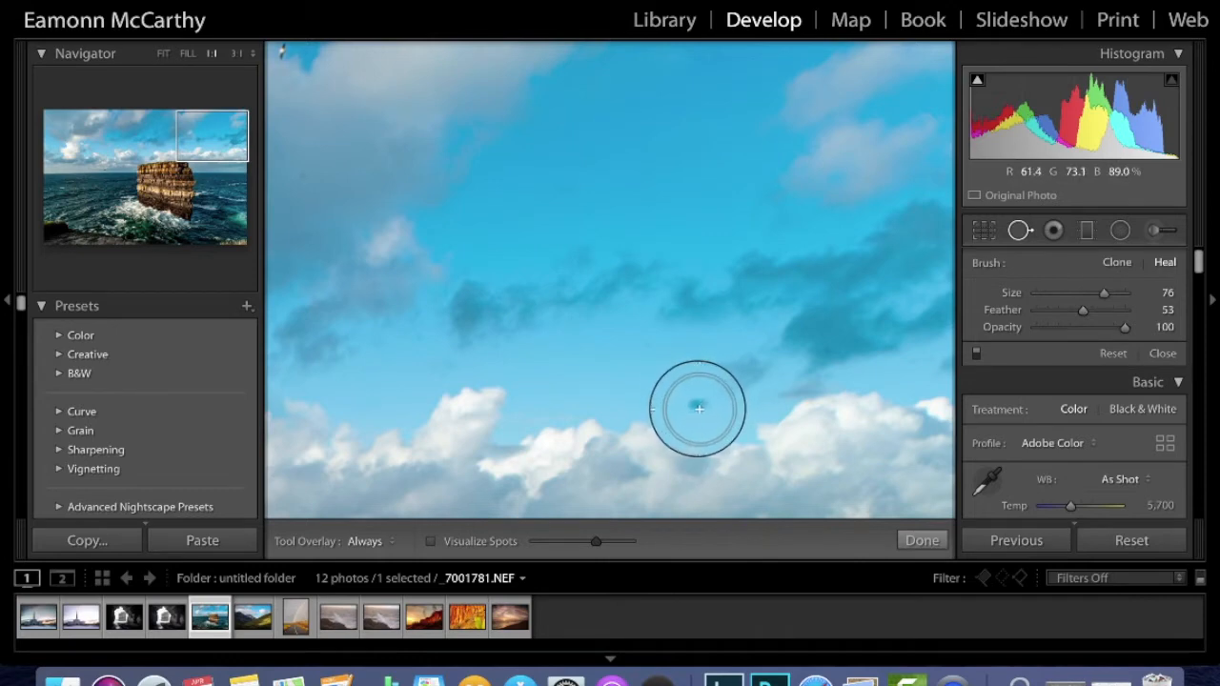
pyautogui.moveTo(219, 137)
pyautogui.mouseDown()
pyautogui.moveTo(165, 148)
pyautogui.moveTo(159, 134)
pyautogui.mouseUp()
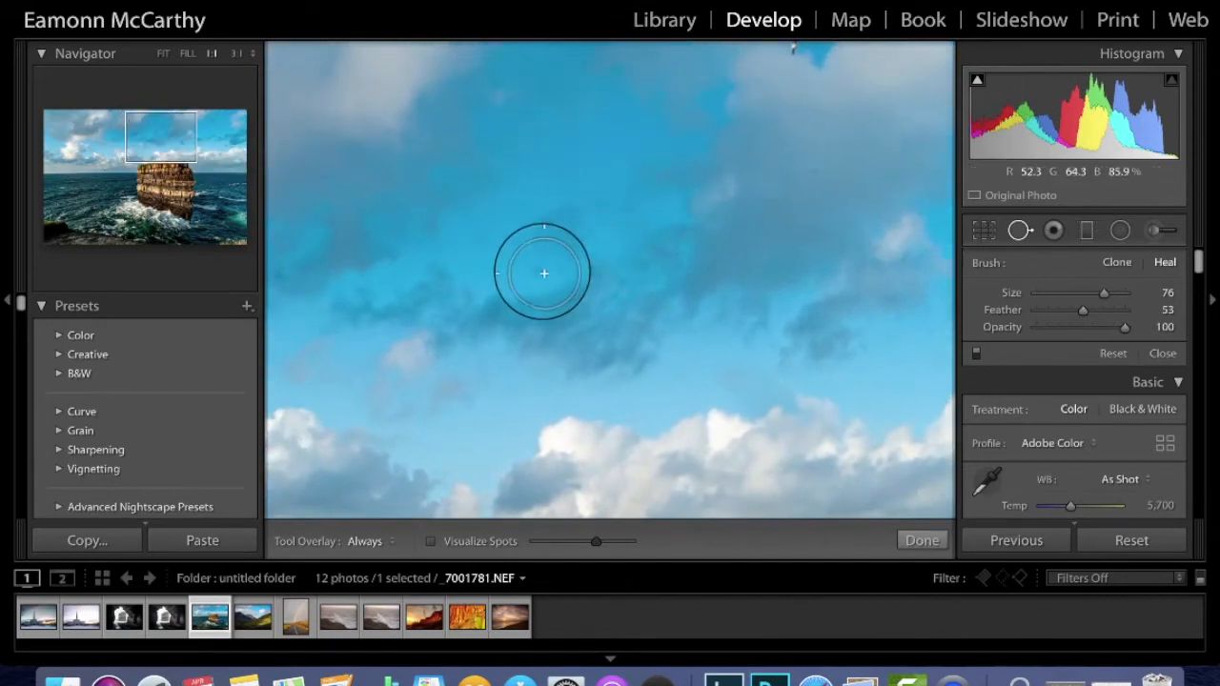
pyautogui.moveTo(122, 133)
pyautogui.mouseDown()
pyautogui.moveTo(108, 139)
pyautogui.moveTo(108, 169)
pyautogui.moveTo(82, 139)
pyautogui.moveTo(88, 162)
pyautogui.moveTo(90, 152)
pyautogui.moveTo(204, 153)
pyautogui.moveTo(221, 142)
pyautogui.moveTo(172, 133)
pyautogui.moveTo(209, 129)
pyautogui.moveTo(208, 147)
pyautogui.mouseUp()
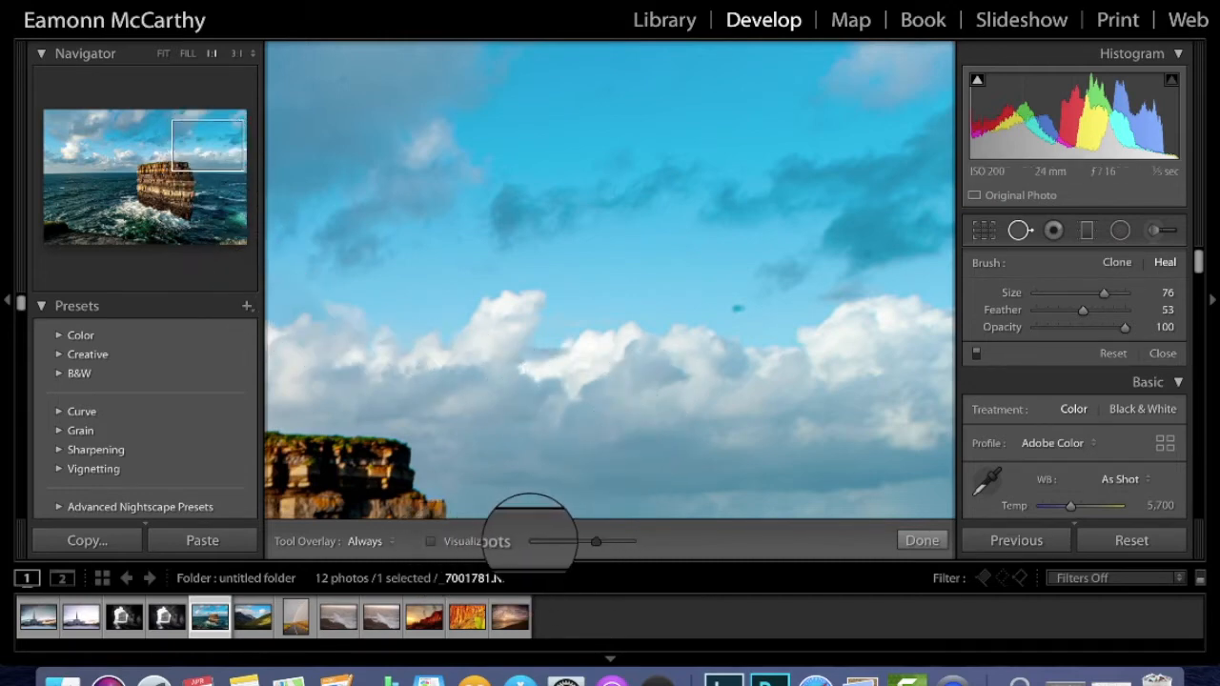
# Toggle Visualize Spots off and on, ending with the black-and-white spot map showing.
pyautogui.click(430, 540)
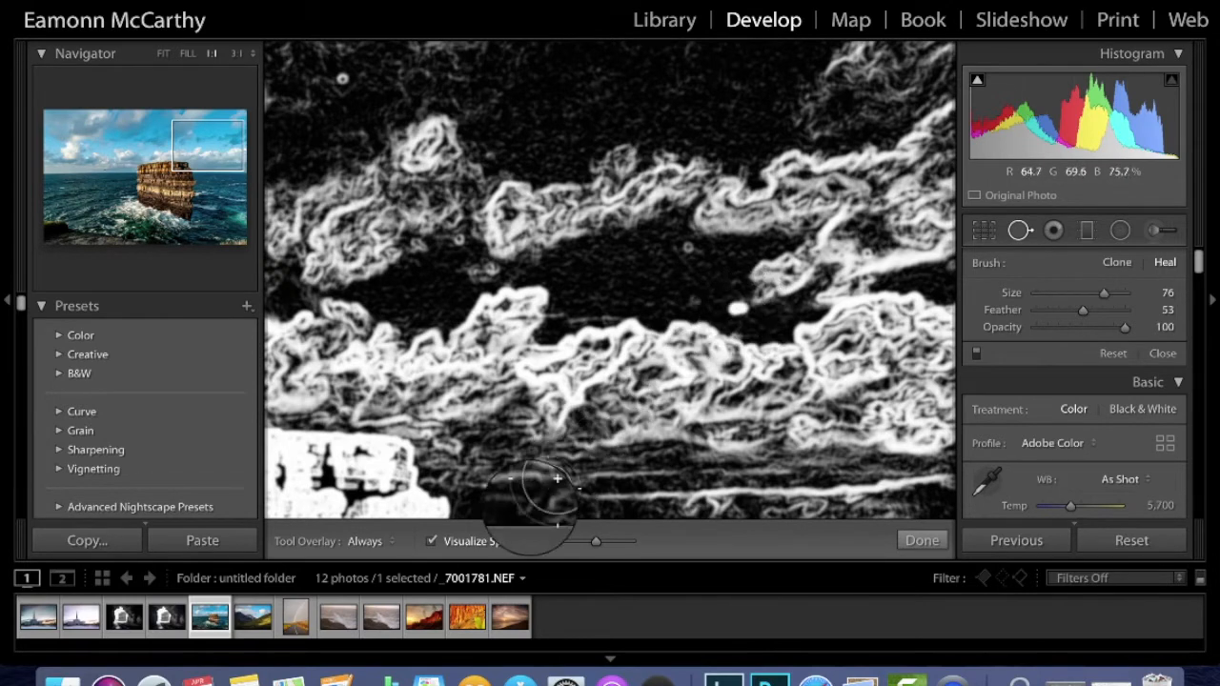
pyautogui.click(431, 540)
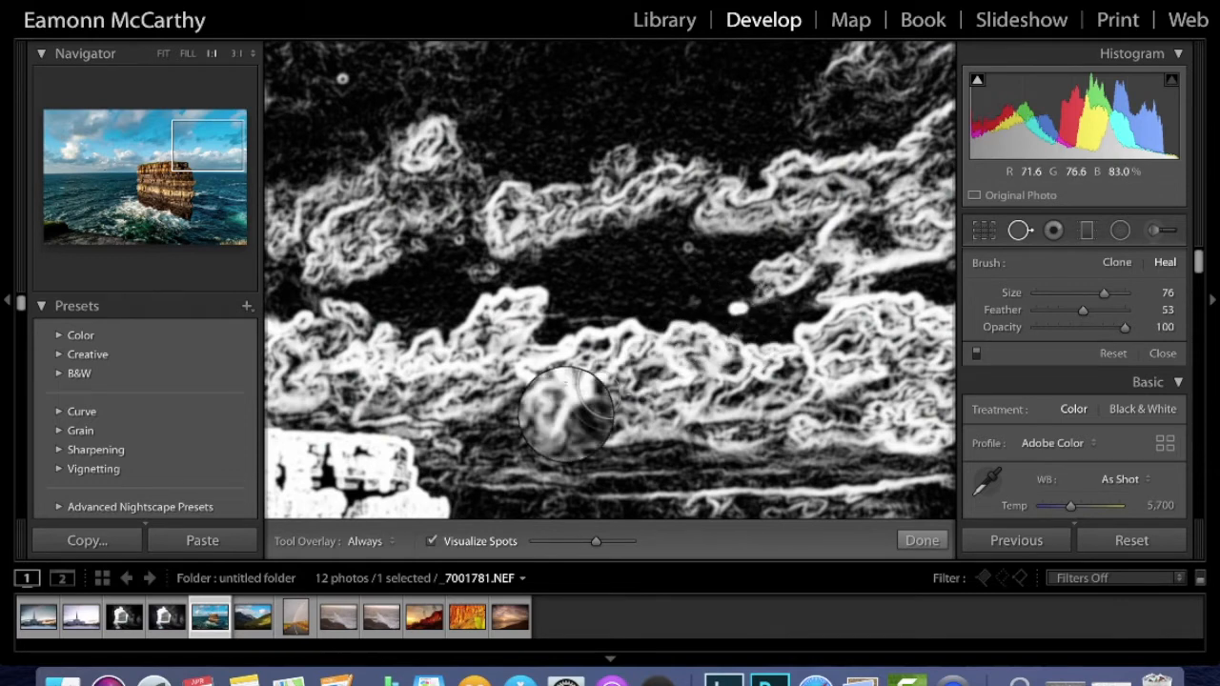
pyautogui.click(430, 542)
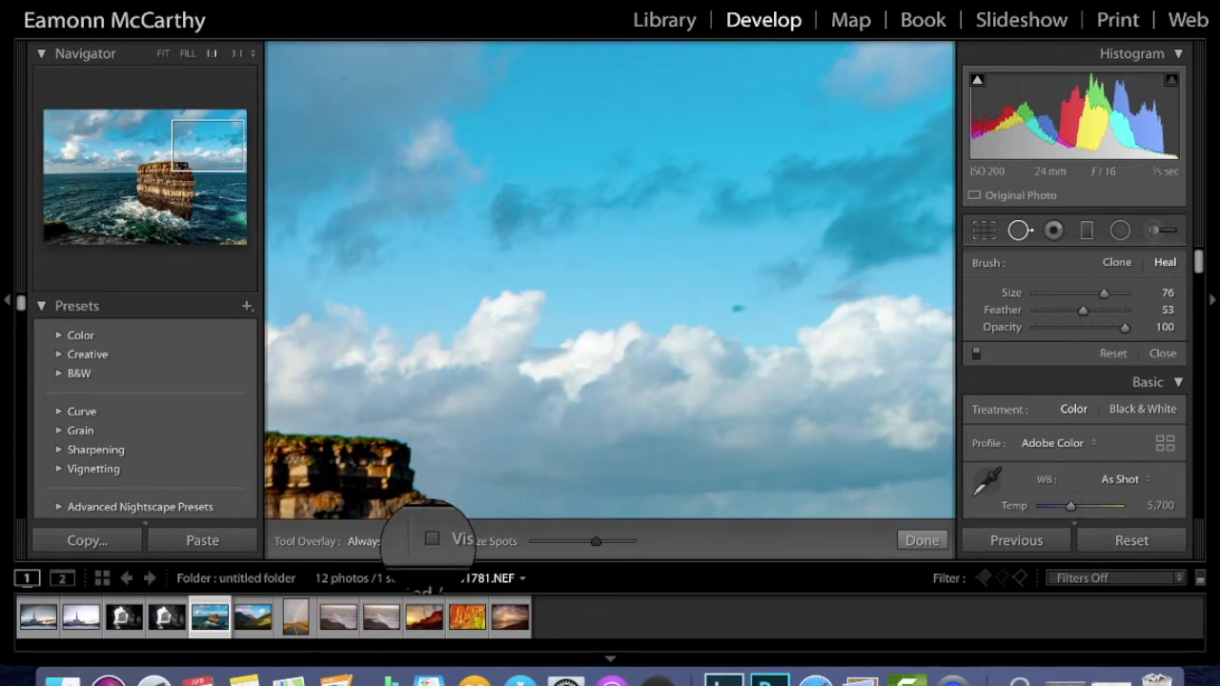
pyautogui.click(430, 540)
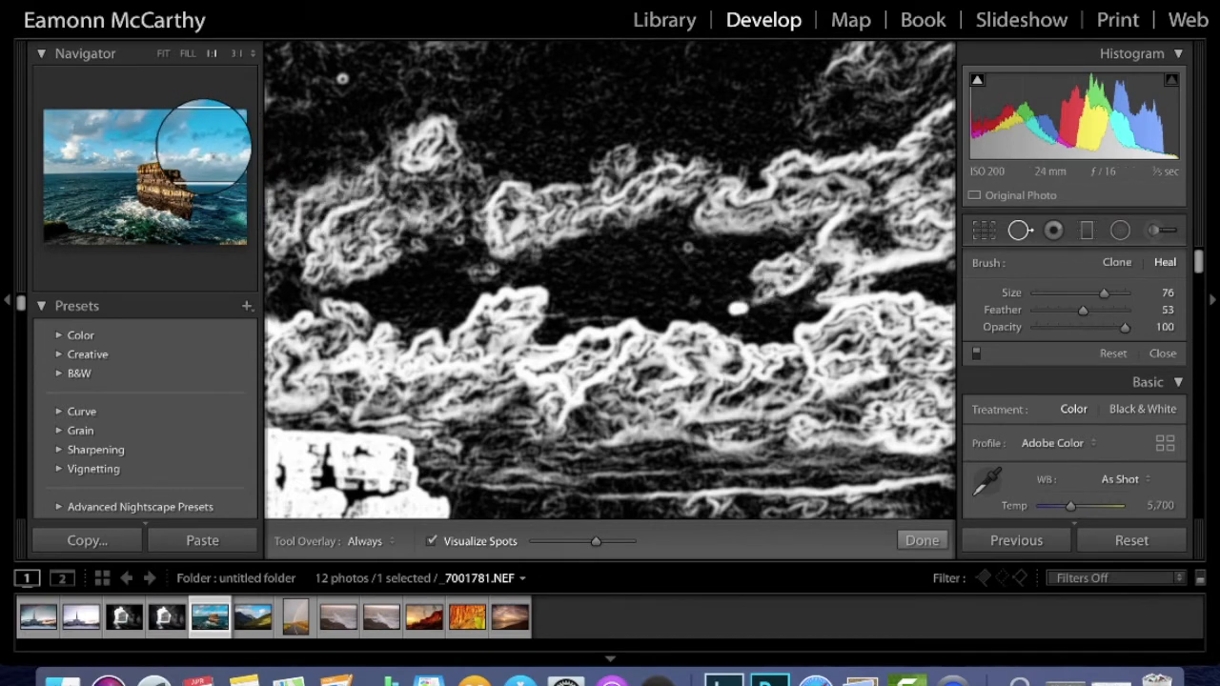
# Pan to a clear stretch of sky and heal five dust specks, resizing the brush.
pyautogui.moveTo(204, 145)
pyautogui.mouseDown()
pyautogui.moveTo(169, 124)
pyautogui.moveTo(210, 138)
pyautogui.mouseUp()
pyautogui.scroll(-5, 641, 125)
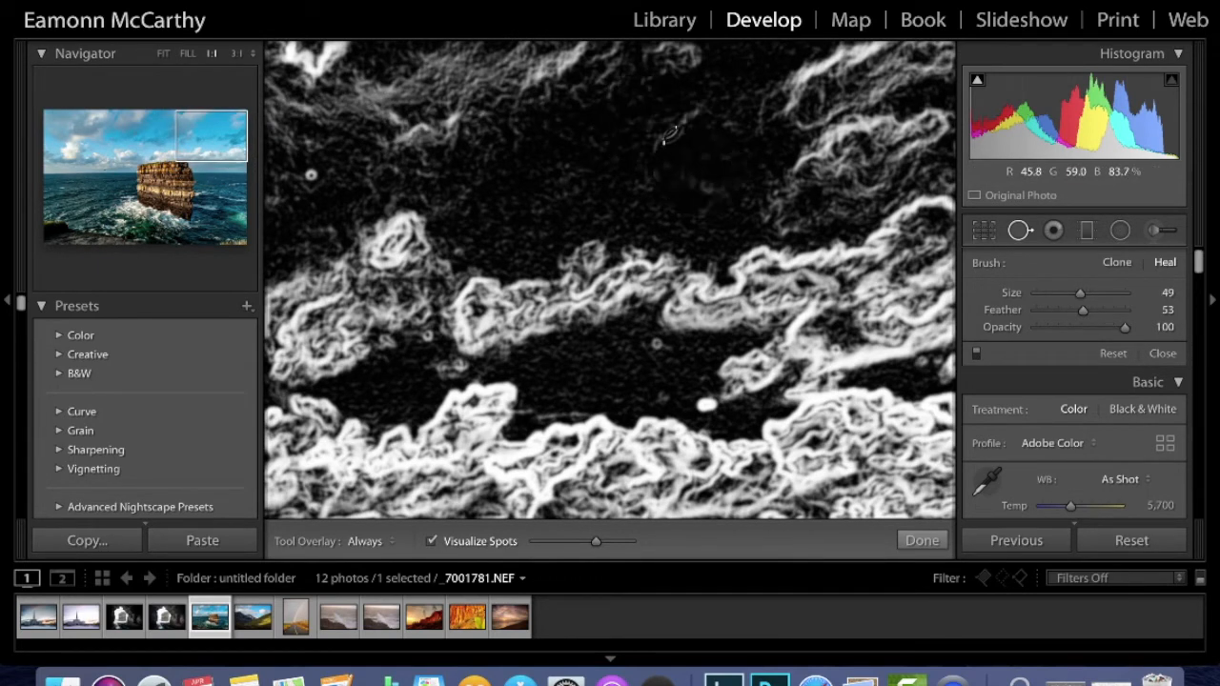
pyautogui.click(707, 407)
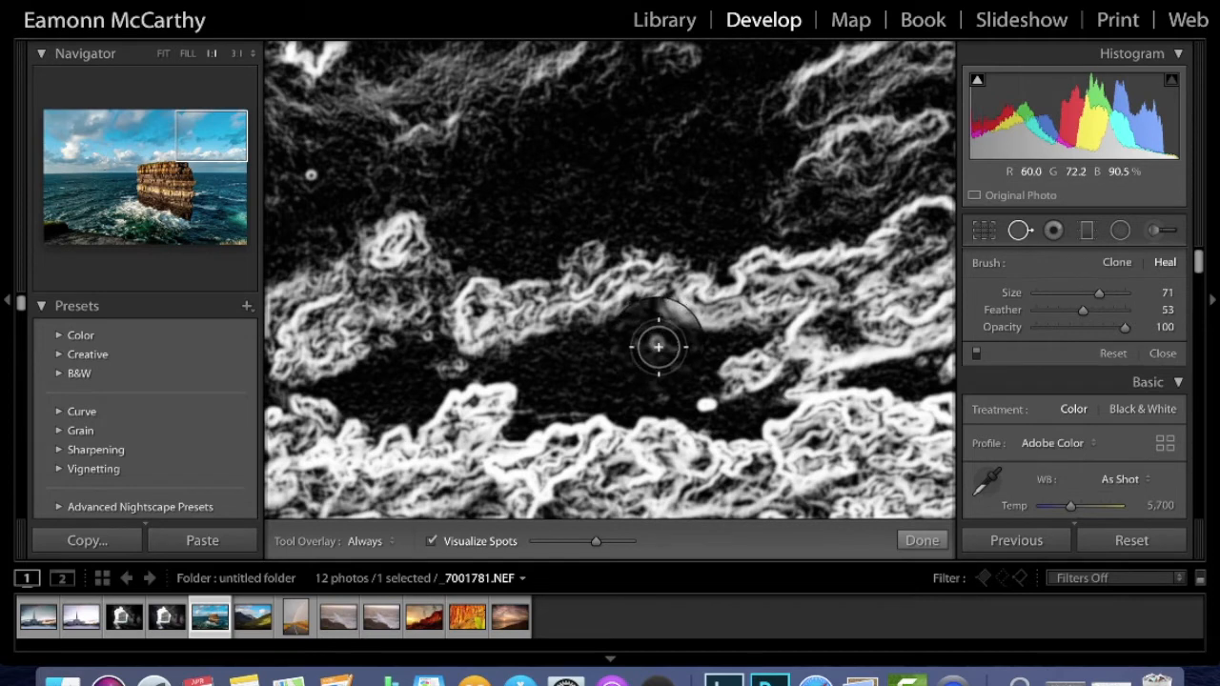
pyautogui.scroll(-3, 656, 342)
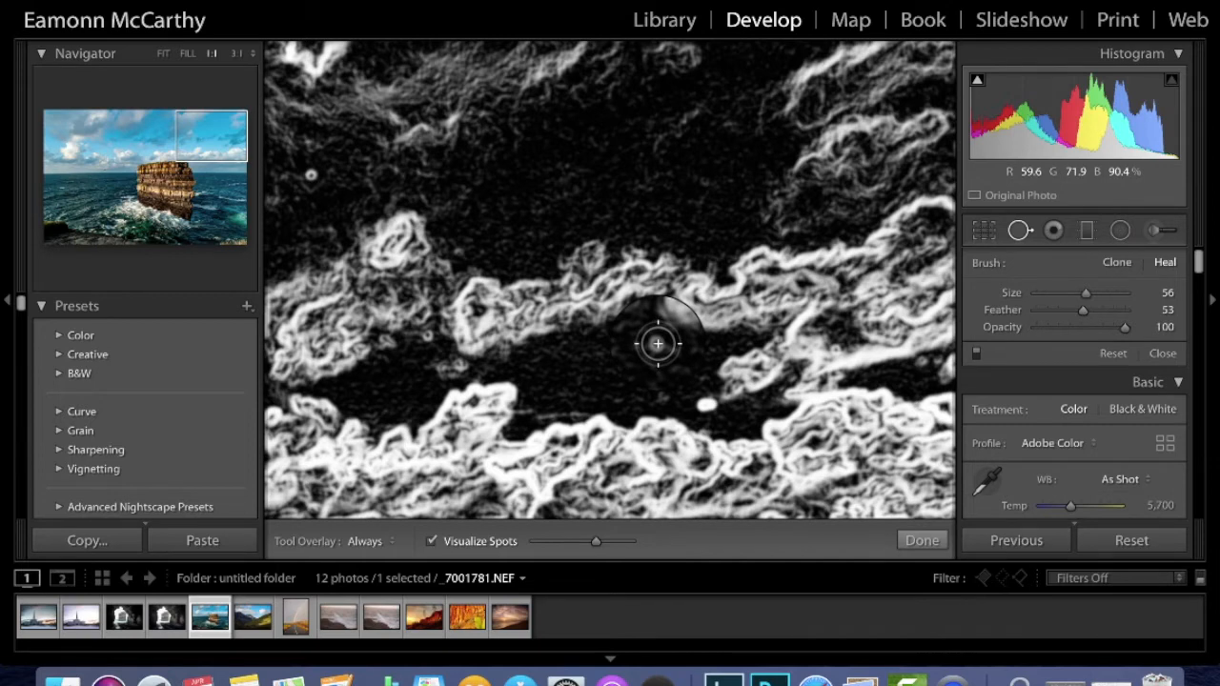
pyautogui.scroll(3, 658, 343)
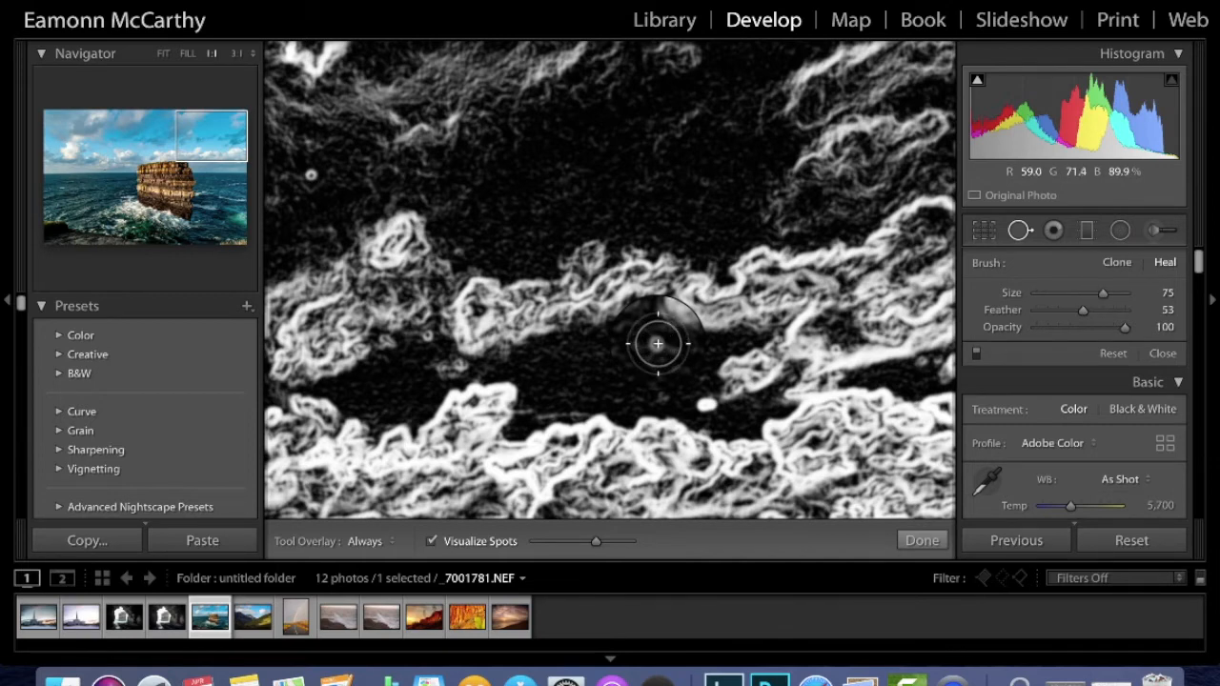
pyautogui.scroll(-3, 658, 343)
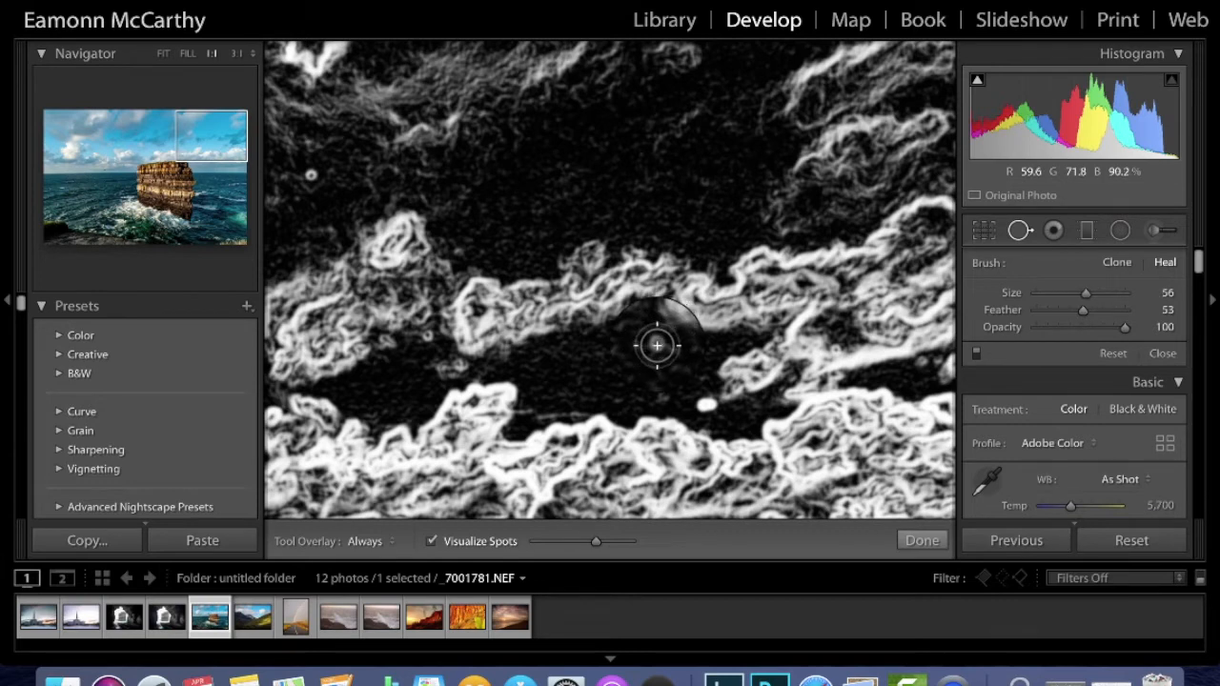
pyautogui.click(658, 345)
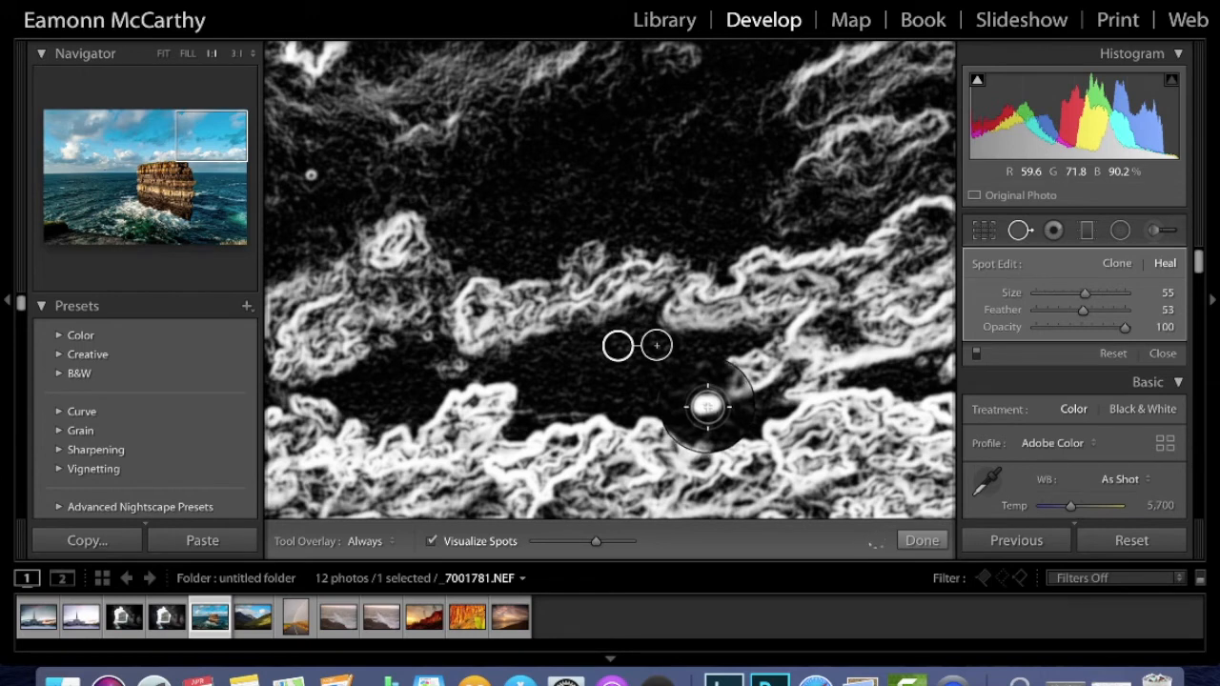
pyautogui.scroll(2, 707, 407)
pyautogui.click(708, 407)
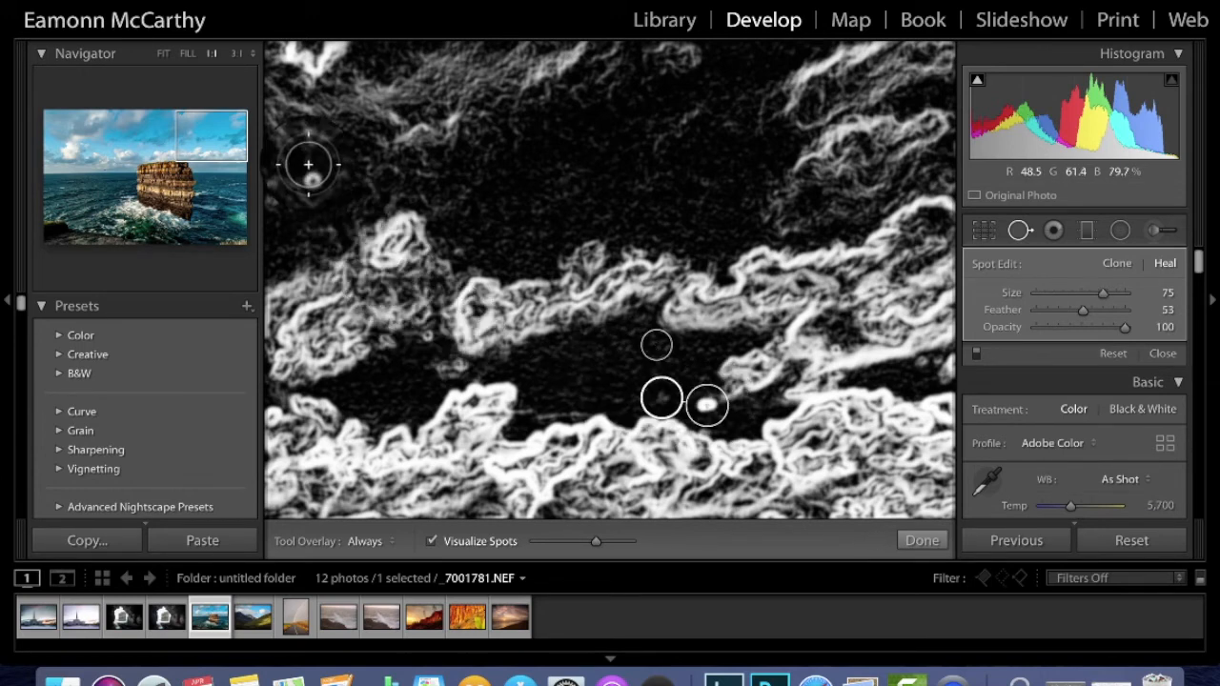
pyautogui.scroll(-1, 312, 178)
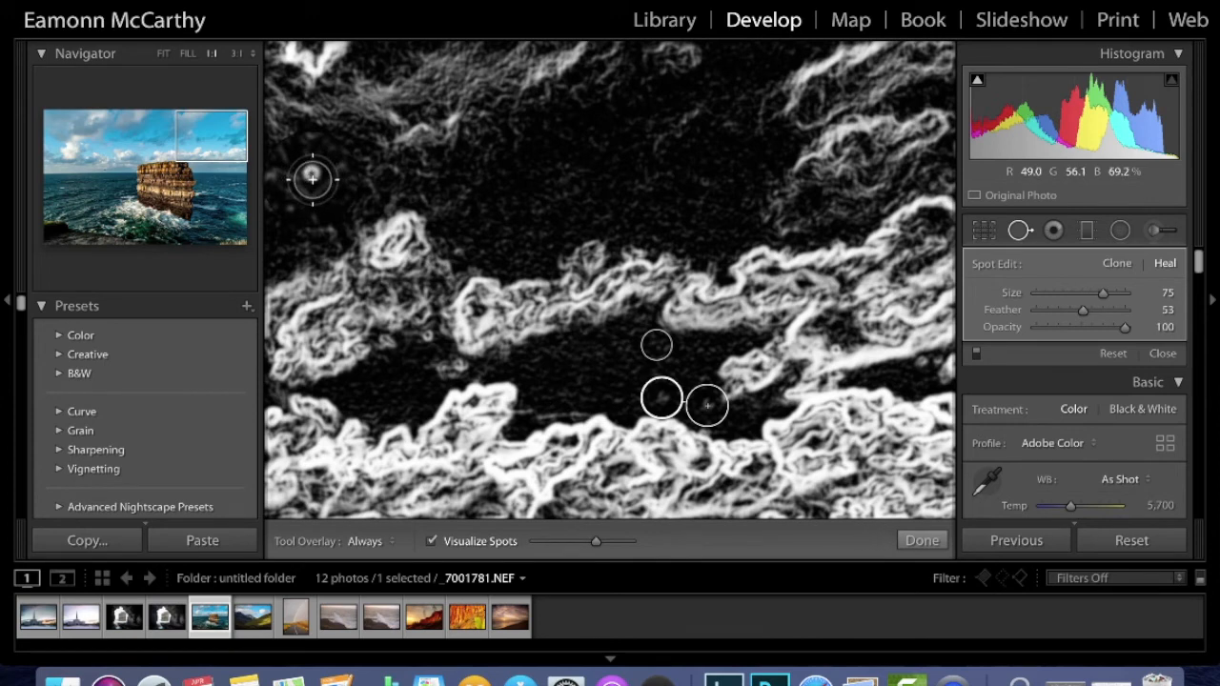
pyautogui.click(311, 178)
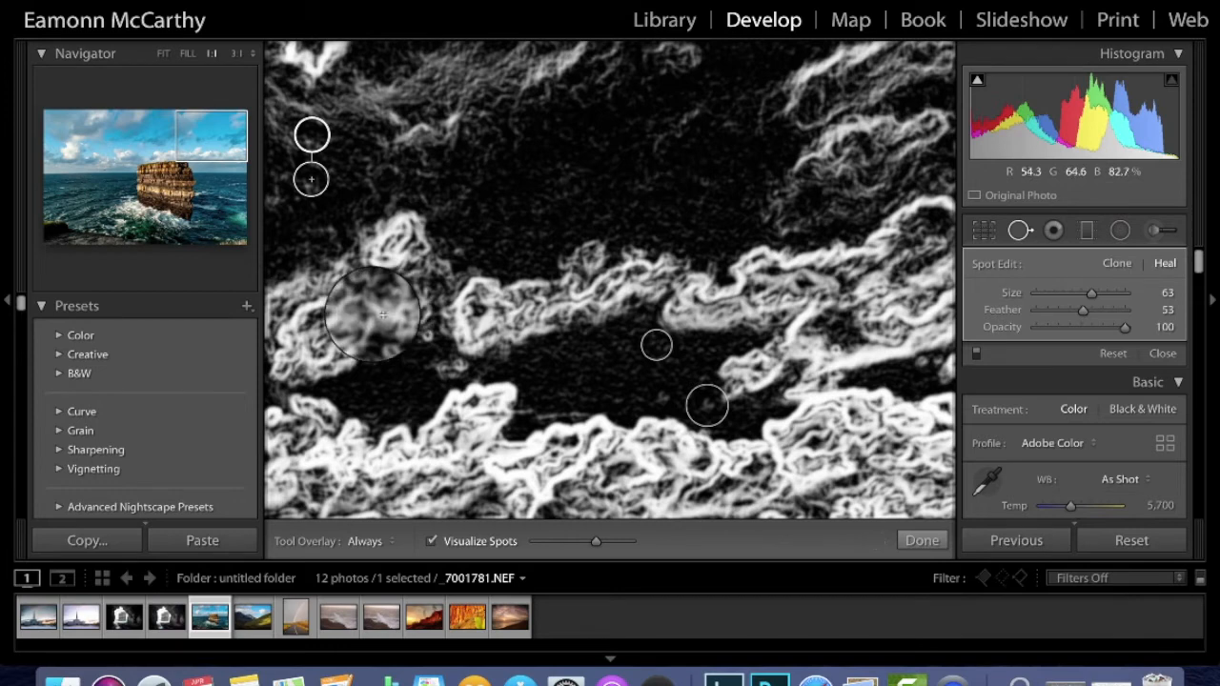
pyautogui.click(428, 335)
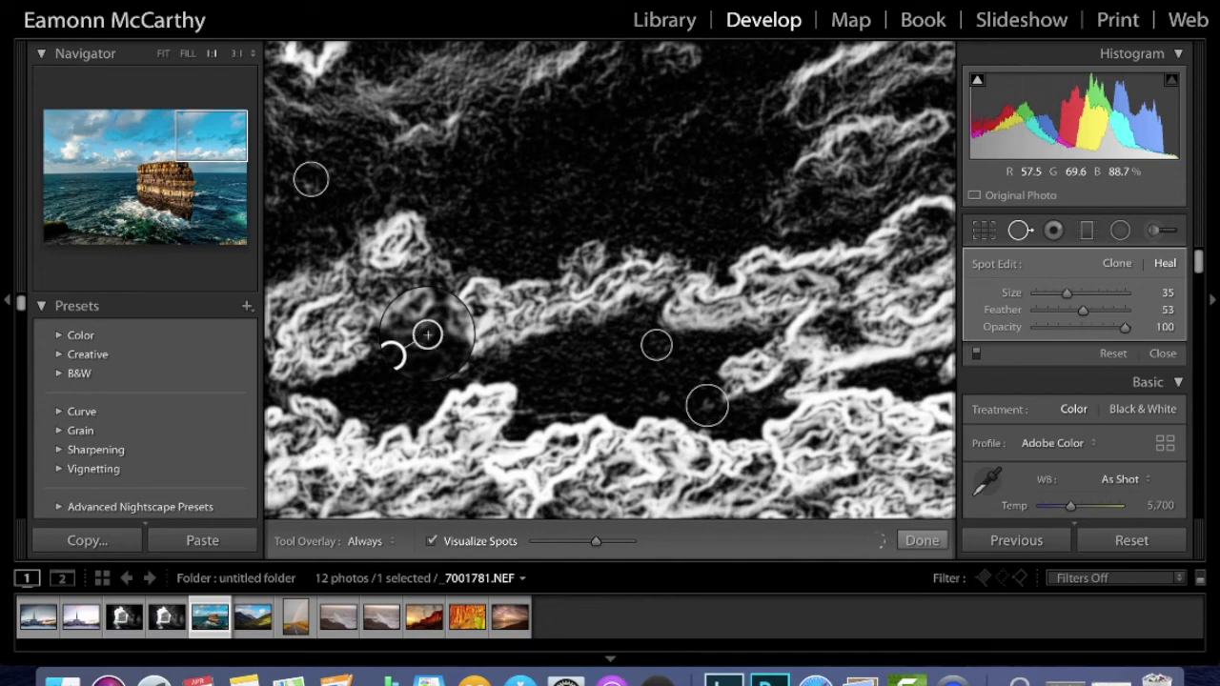
# Pan further across the upper-left sky and heal three more dust spots.
pyautogui.click(208, 132)
pyautogui.moveTo(208, 132); pyautogui.dragTo(170, 136)
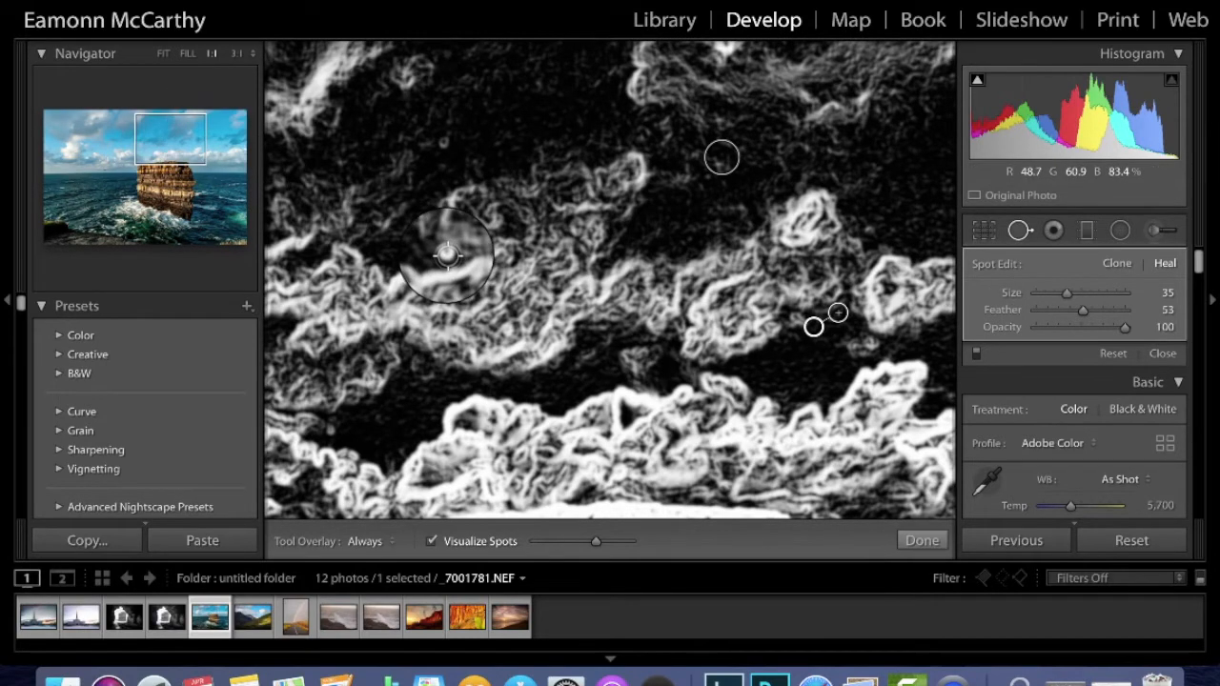
pyautogui.click(444, 143)
pyautogui.moveTo(191, 142); pyautogui.dragTo(119, 139)
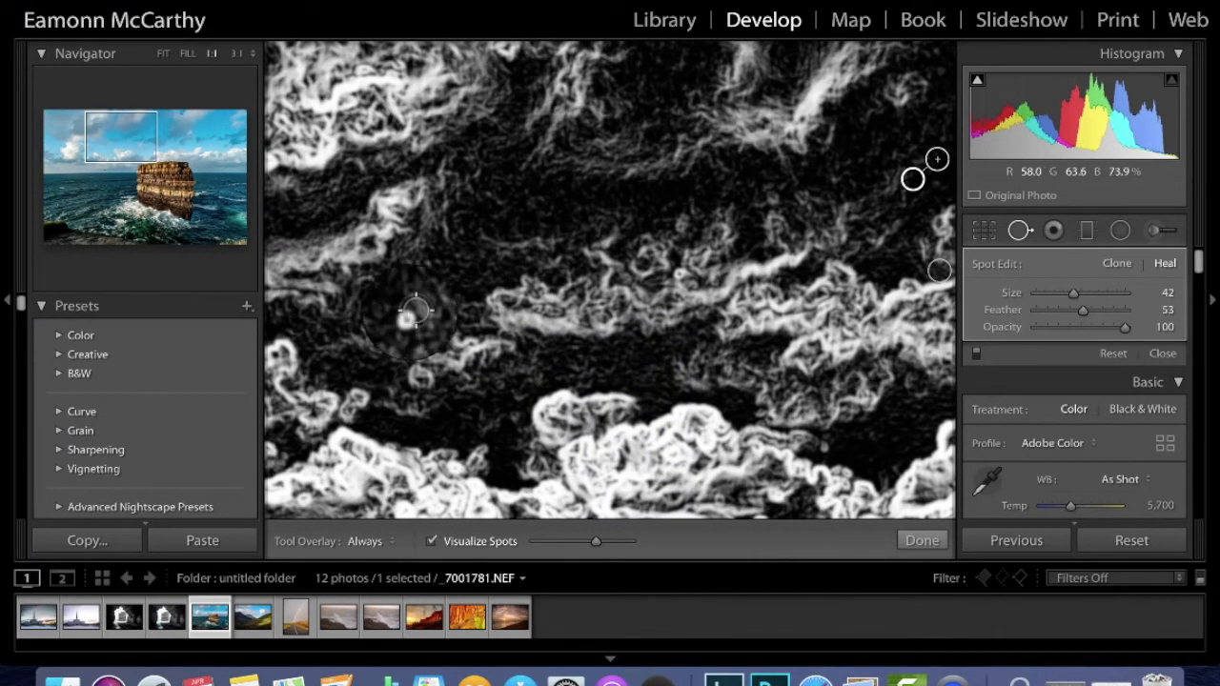
pyautogui.click(408, 317)
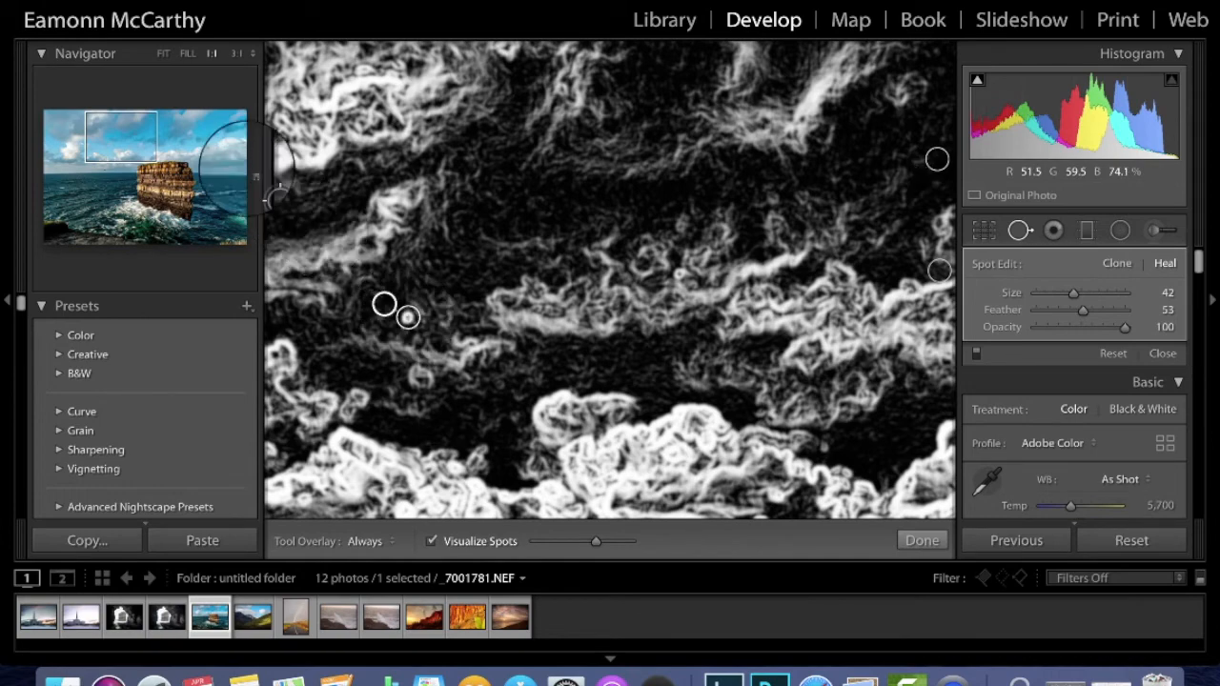
pyautogui.click(107, 133)
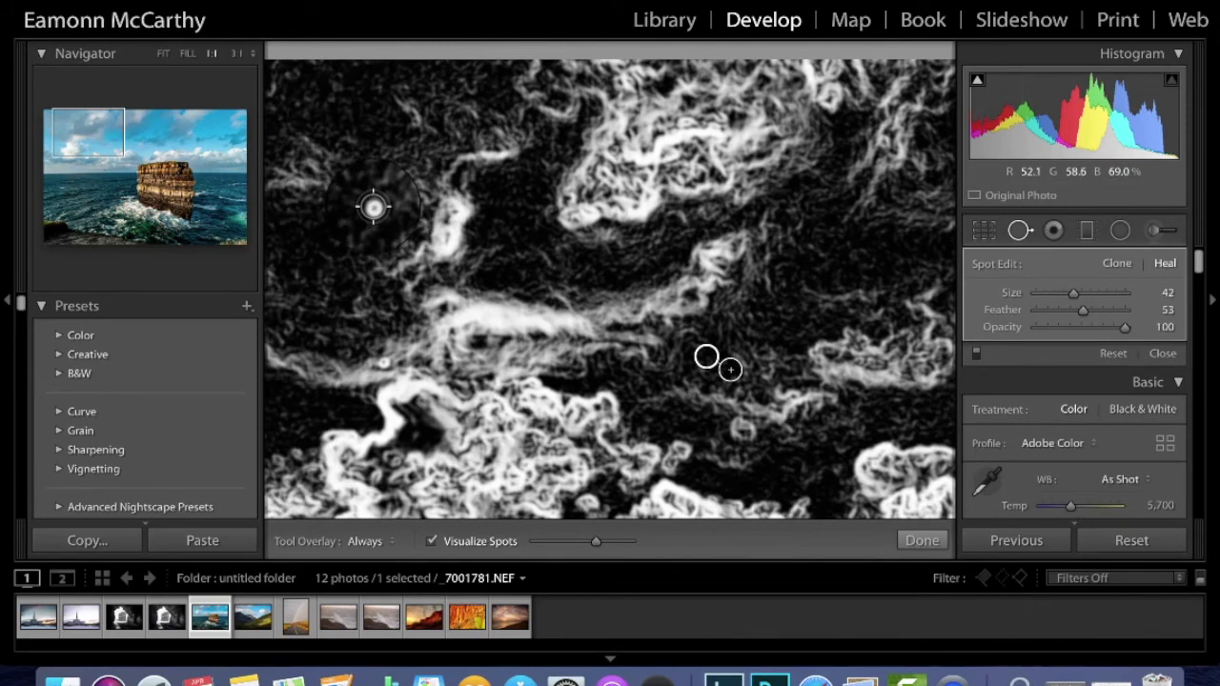
pyautogui.click(78, 136)
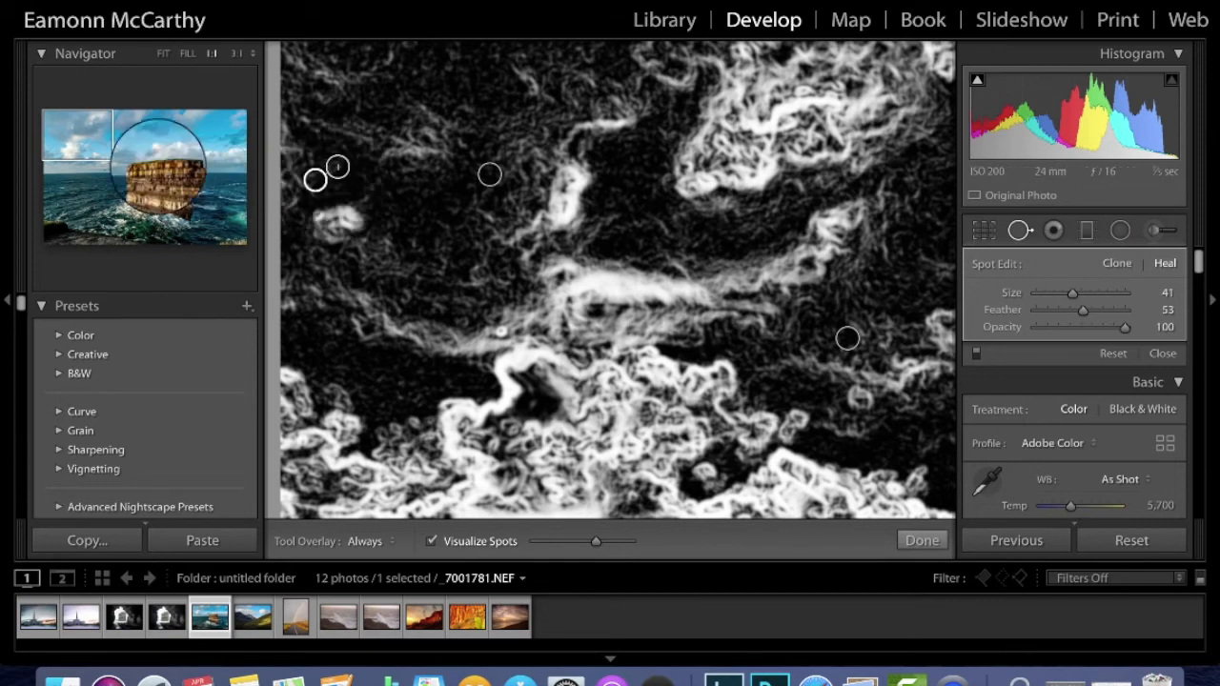
# Pan the 1:1 view down to the horizon and across toward the sea stack.
pyautogui.moveTo(81, 136)
pyautogui.mouseDown()
pyautogui.moveTo(81, 162)
pyautogui.moveTo(87, 147)
pyautogui.moveTo(100, 163)
pyautogui.mouseUp()
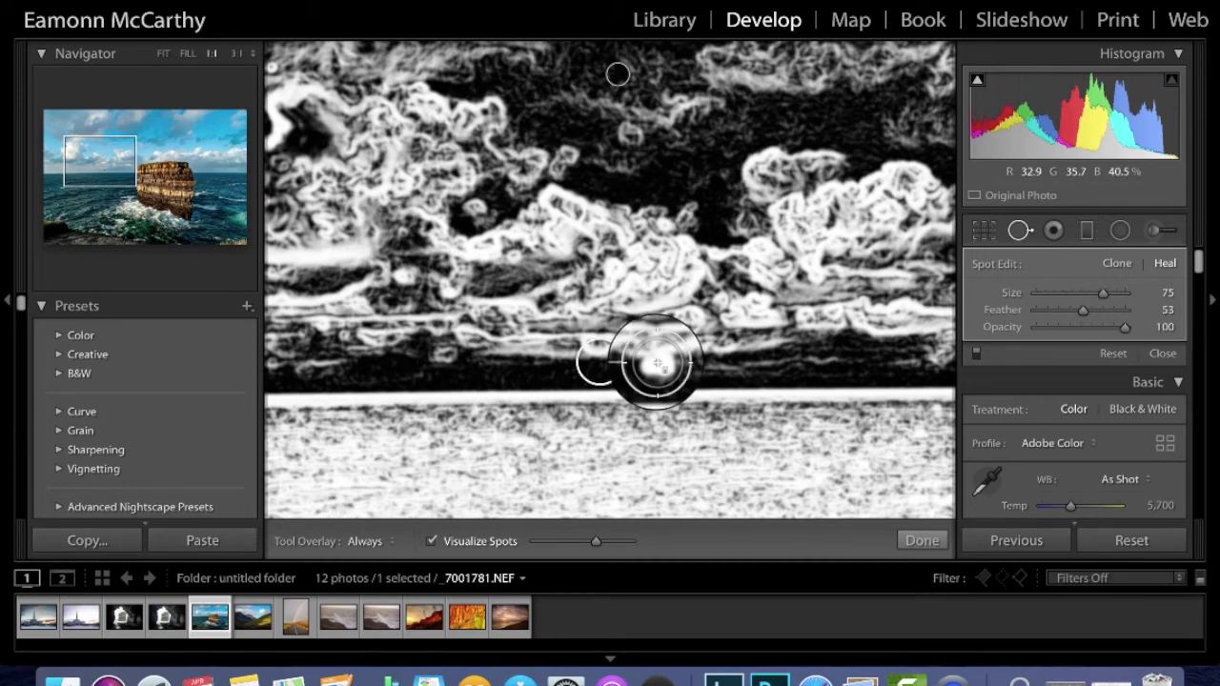
pyautogui.moveTo(103, 164); pyautogui.dragTo(213, 165)
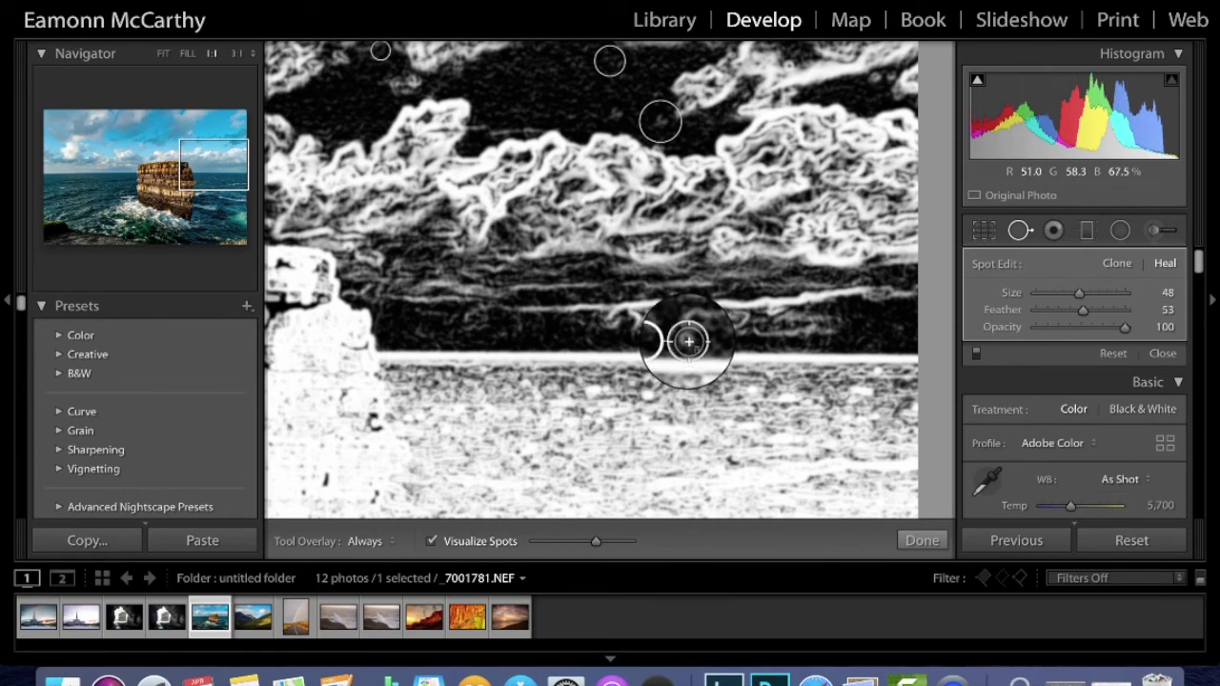
# Close Spot Removal, pan over the colour sky, then reopen it with Visualize Spots on.
pyautogui.click(919, 542)
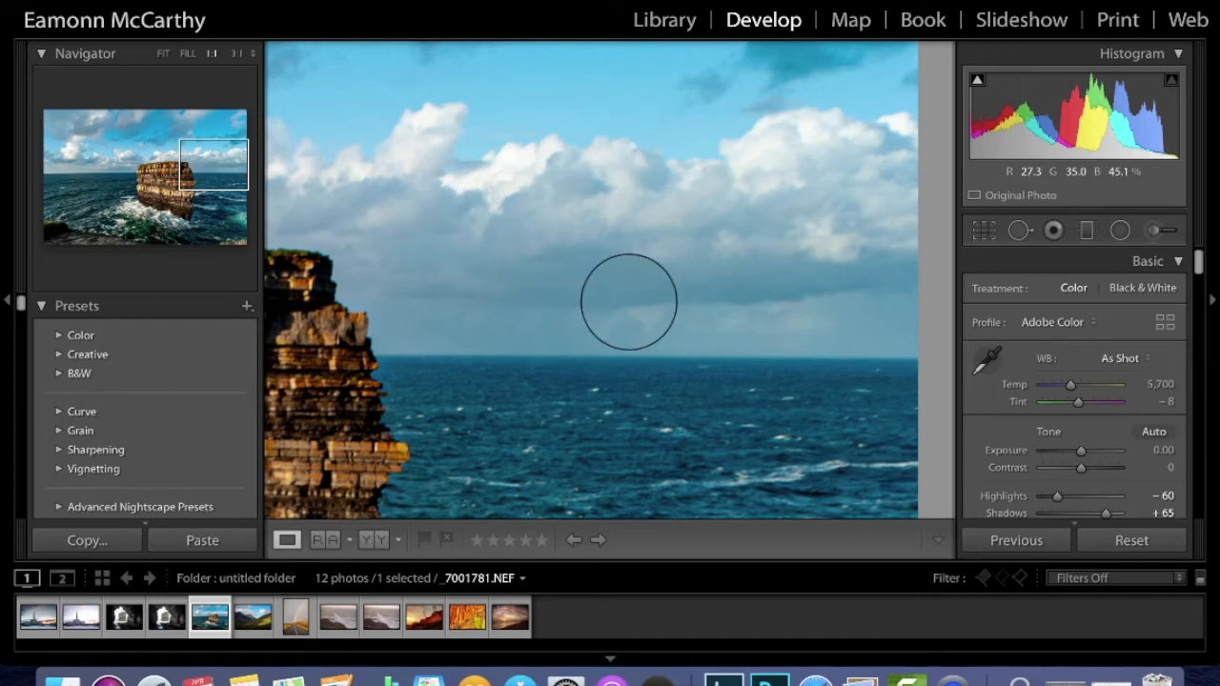
pyautogui.moveTo(556, 258); pyautogui.dragTo(899, 577)
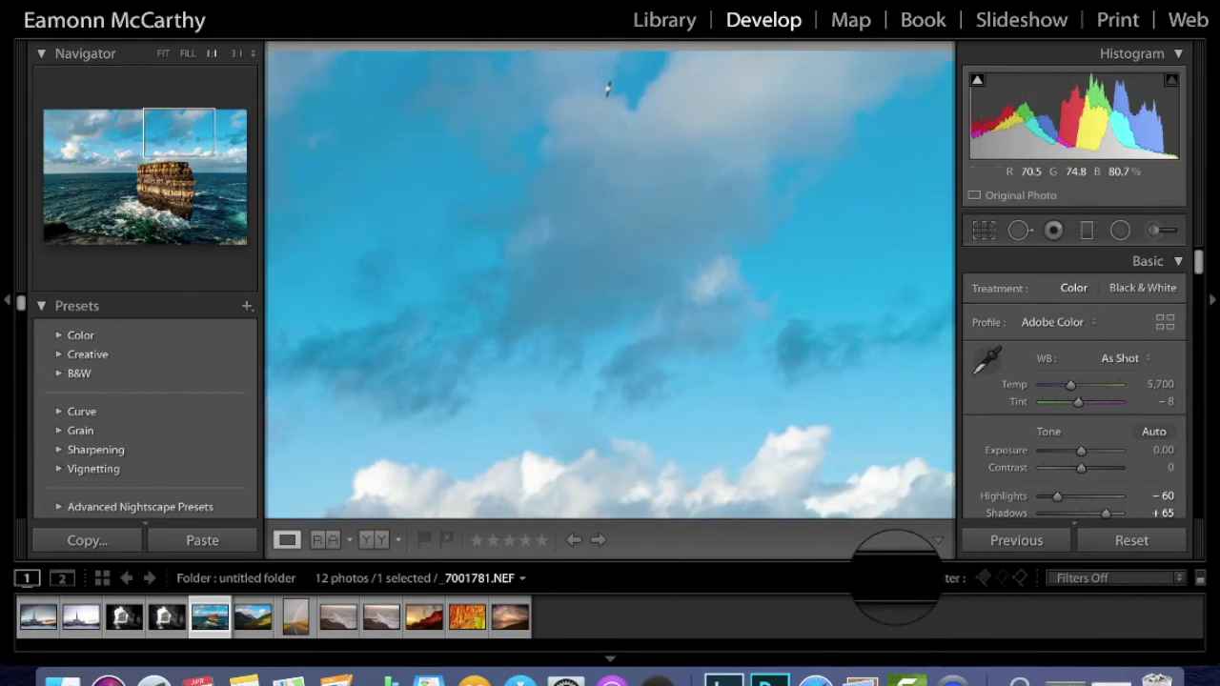
pyautogui.moveTo(422, 349); pyautogui.dragTo(820, 316)
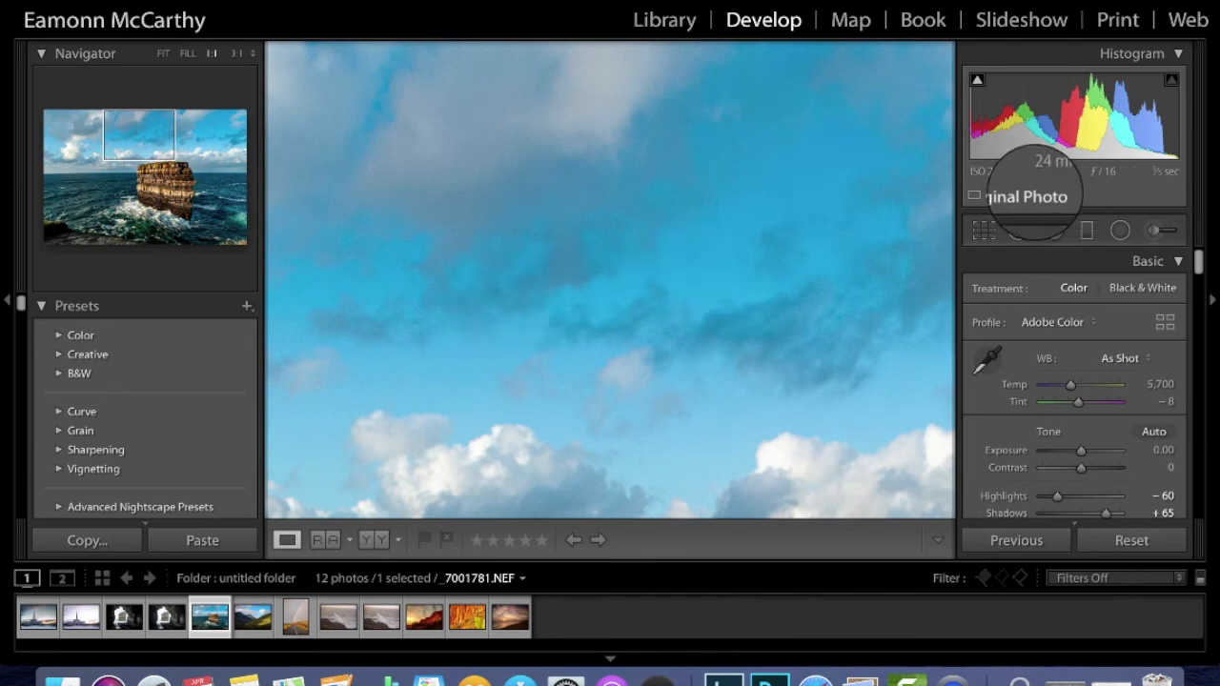
pyautogui.click(1019, 231)
pyautogui.press('a')
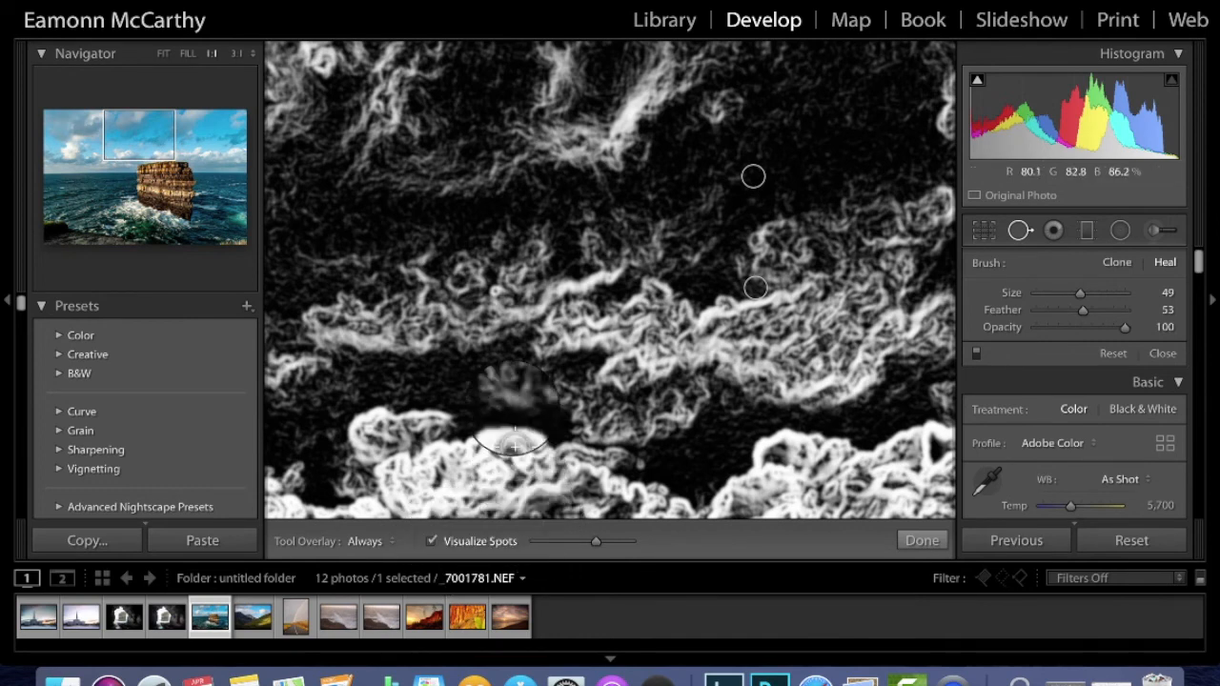
# Heal one upper-sky dust spot and close Spot Removal to see the colour photo.
pyautogui.click(496, 293)
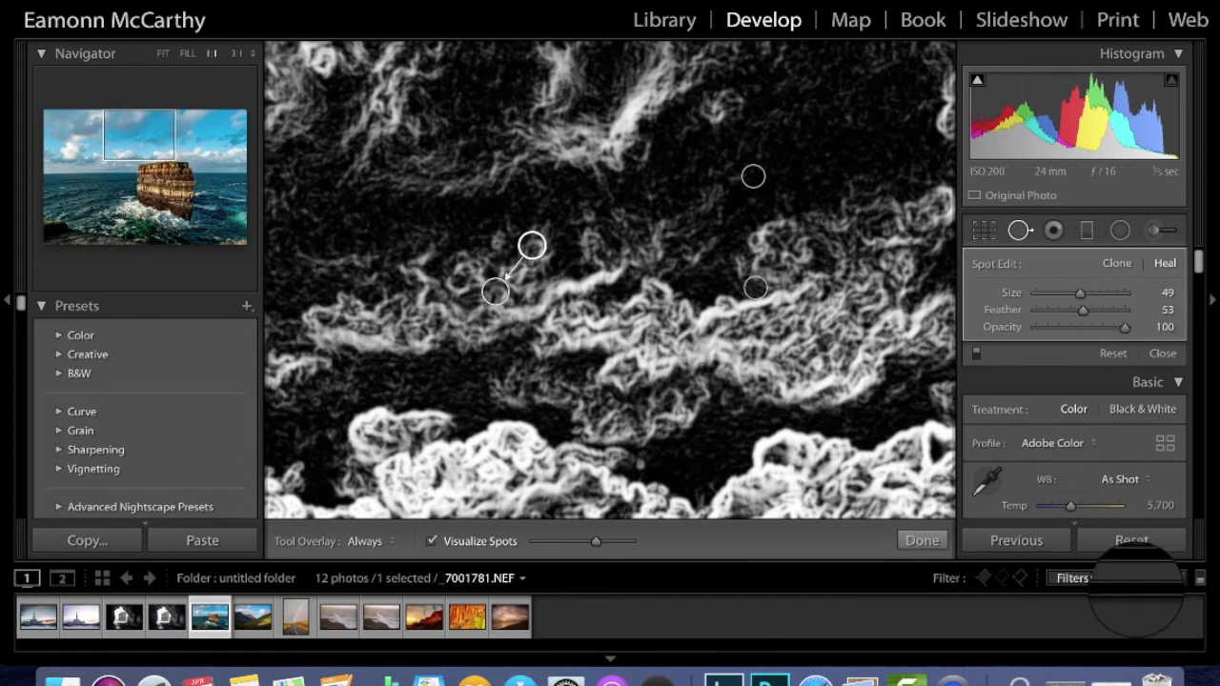
pyautogui.click(922, 539)
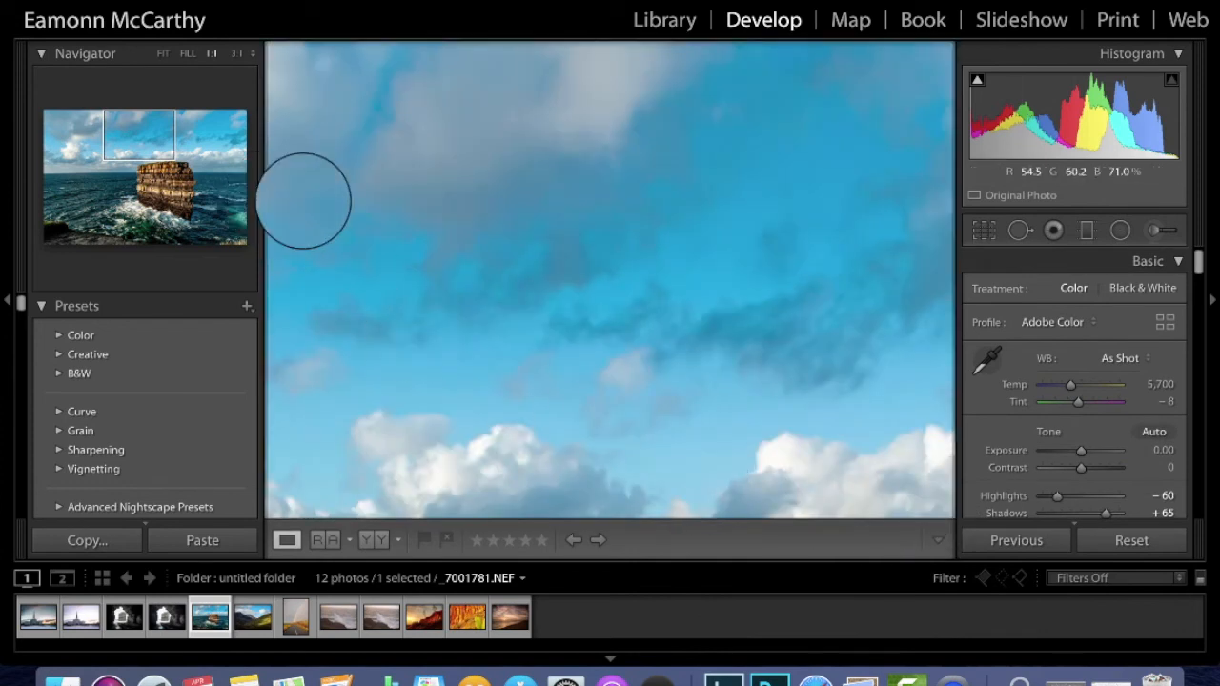
# Pan to the upper-left sky and reopen Spot Removal with Visualize Spots on.
pyautogui.click(157, 136)
pyautogui.moveTo(156, 132); pyautogui.dragTo(84, 145)
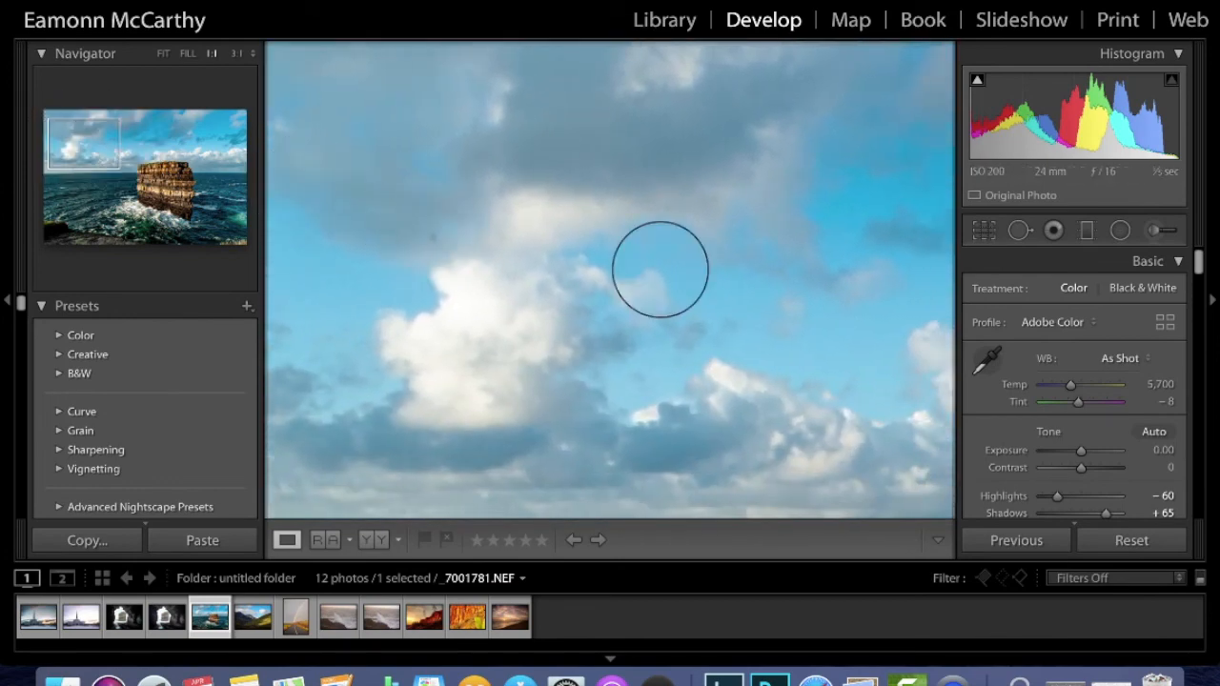
pyautogui.click(1017, 230)
pyautogui.press('a')
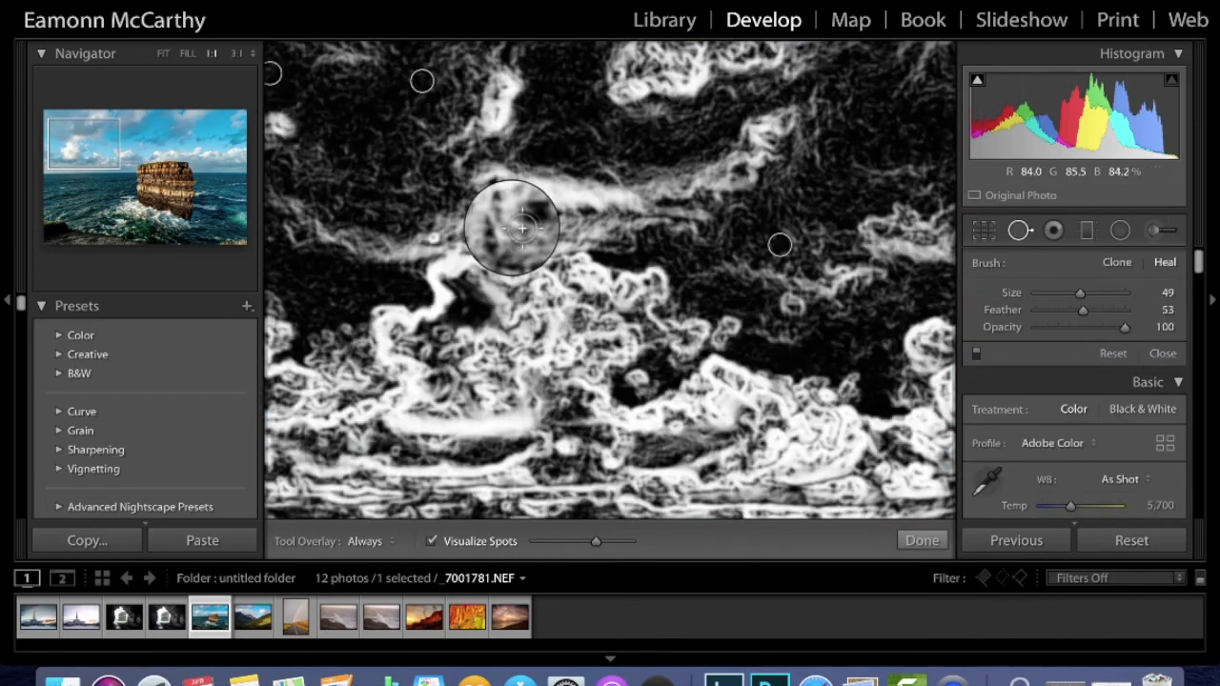
# Heal the last upper-left sky speck, close Spot Removal, and set the Navigator to Fit.
pyautogui.click(434, 241)
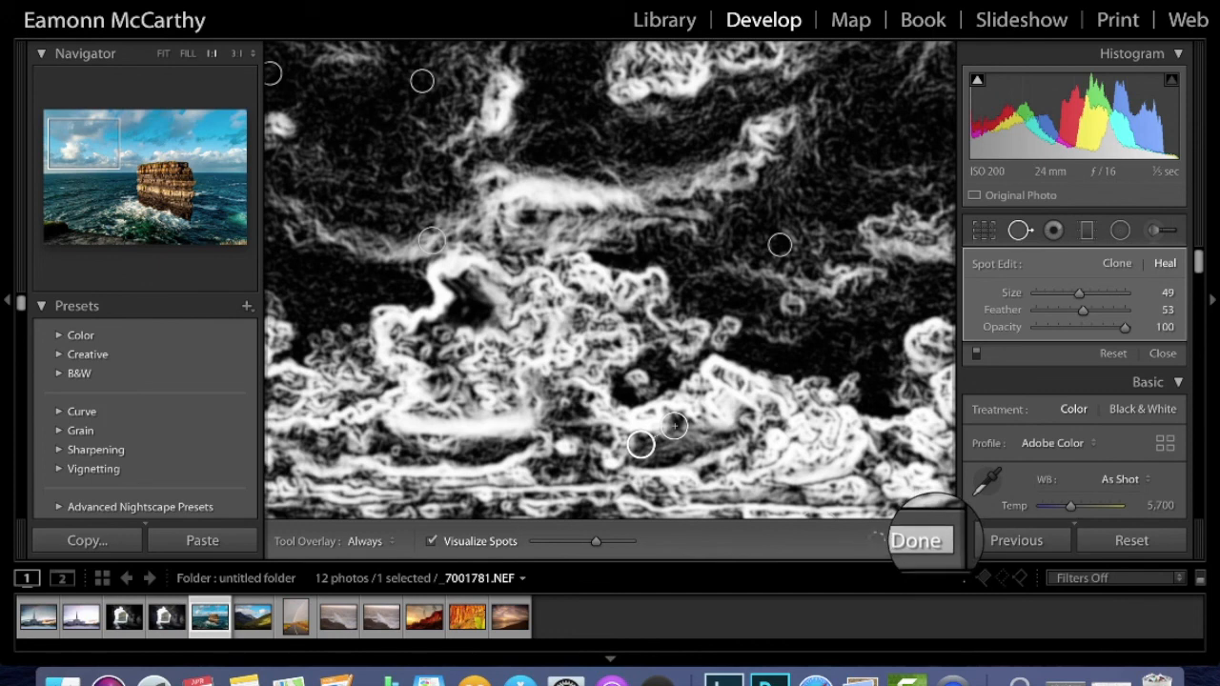
pyautogui.click(918, 540)
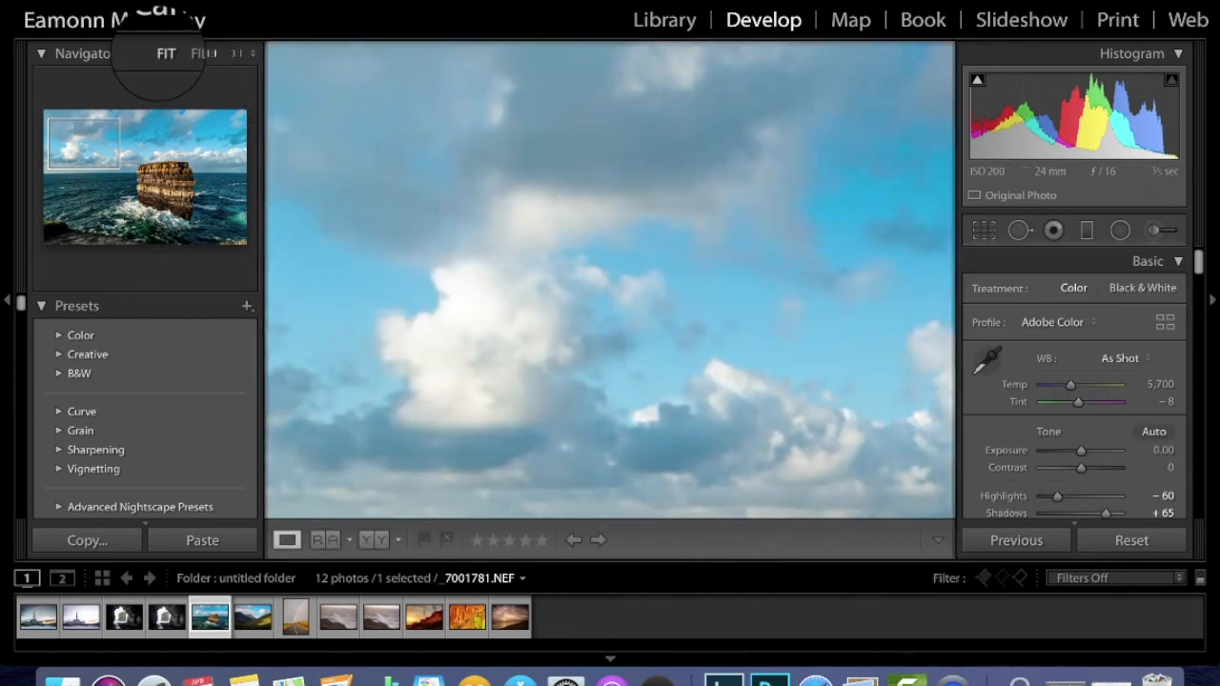
pyautogui.click(164, 54)
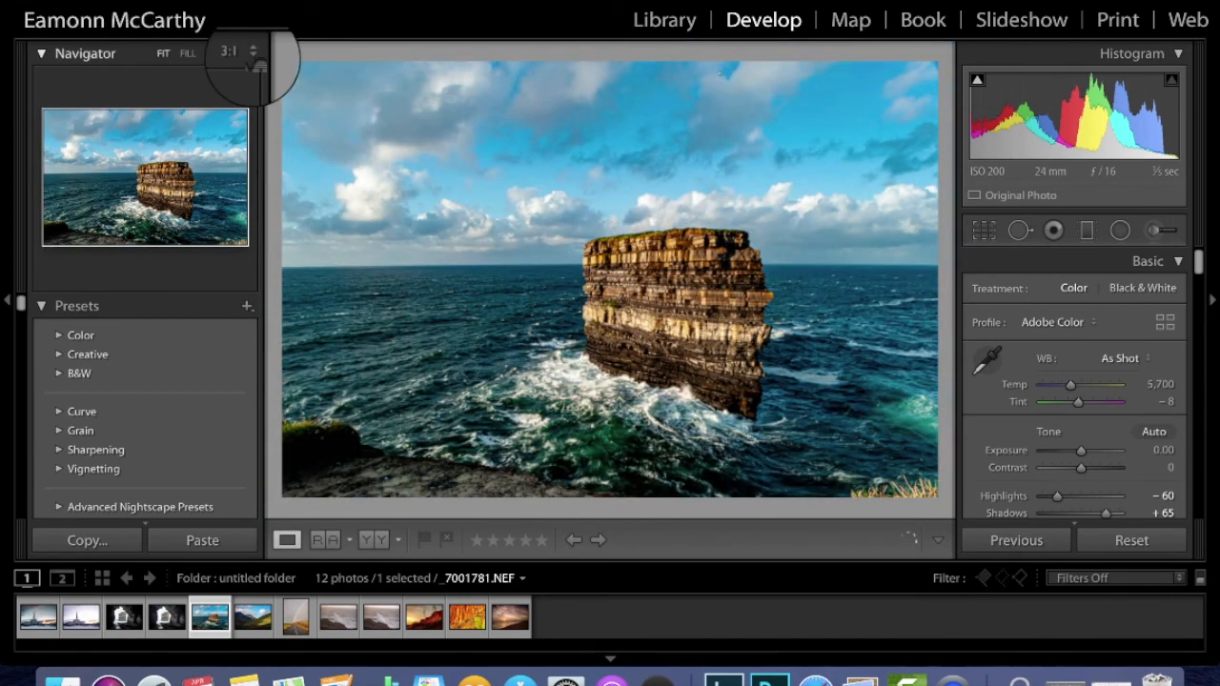